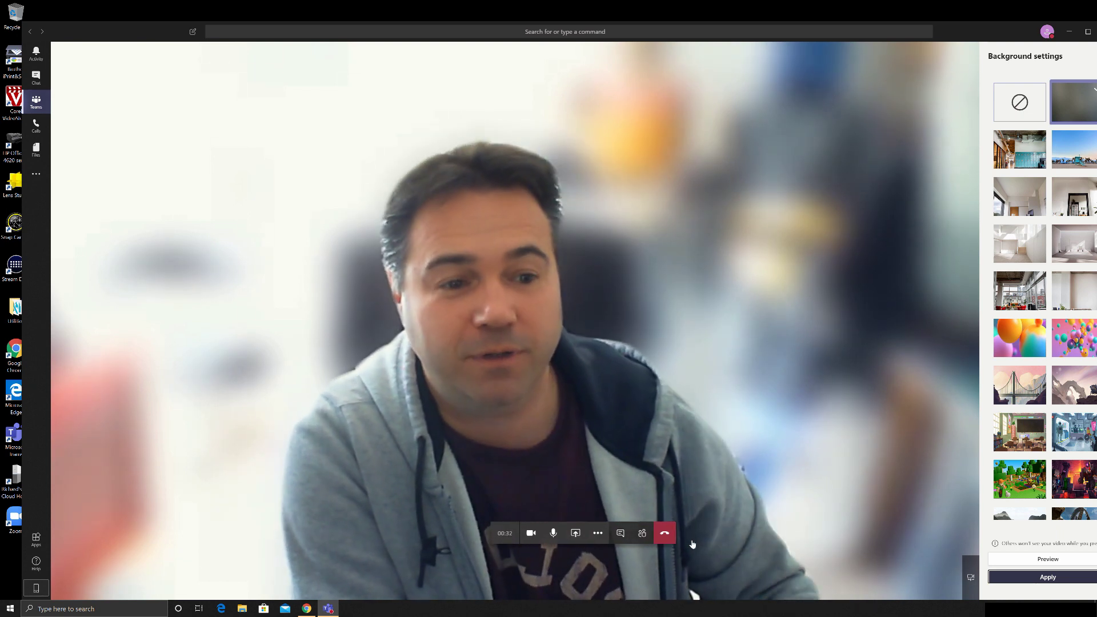
# - Apply the industrial office image with red chairs as the meeting background
pyautogui.click(1020, 291)
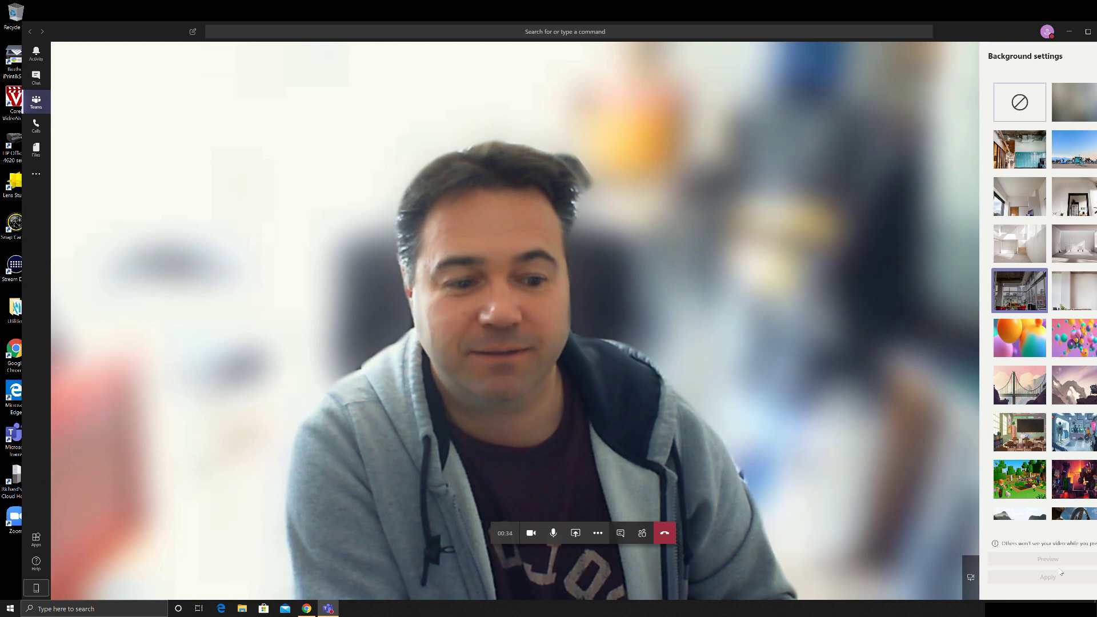
pyautogui.click(1035, 578)
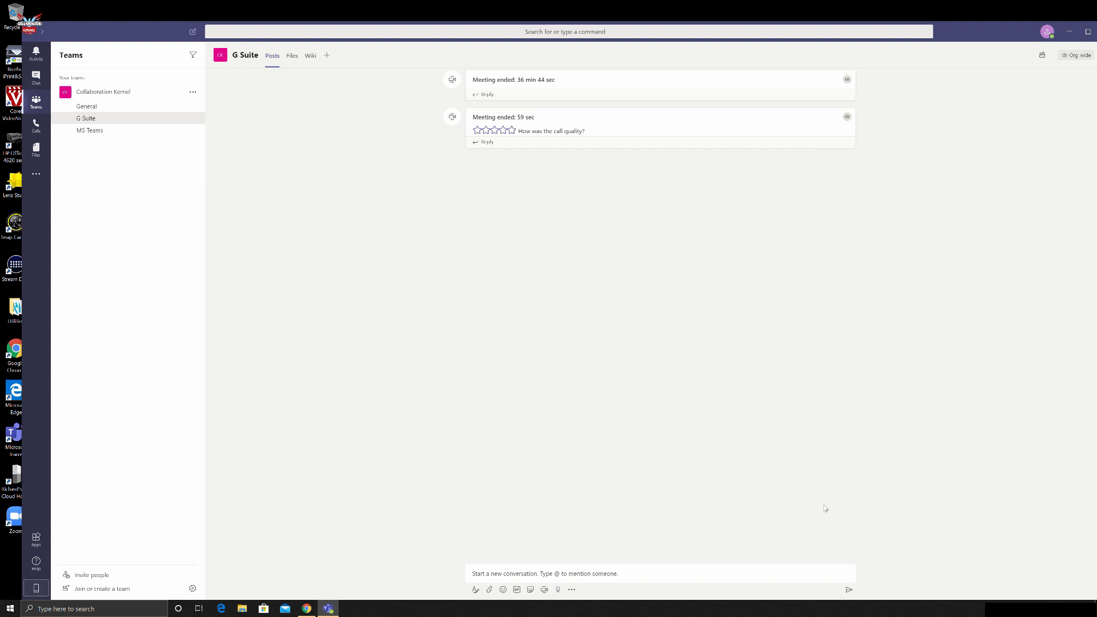
# - Start a Meet now meeting in the G Suite channel and show its background effects
pyautogui.click(544, 590)
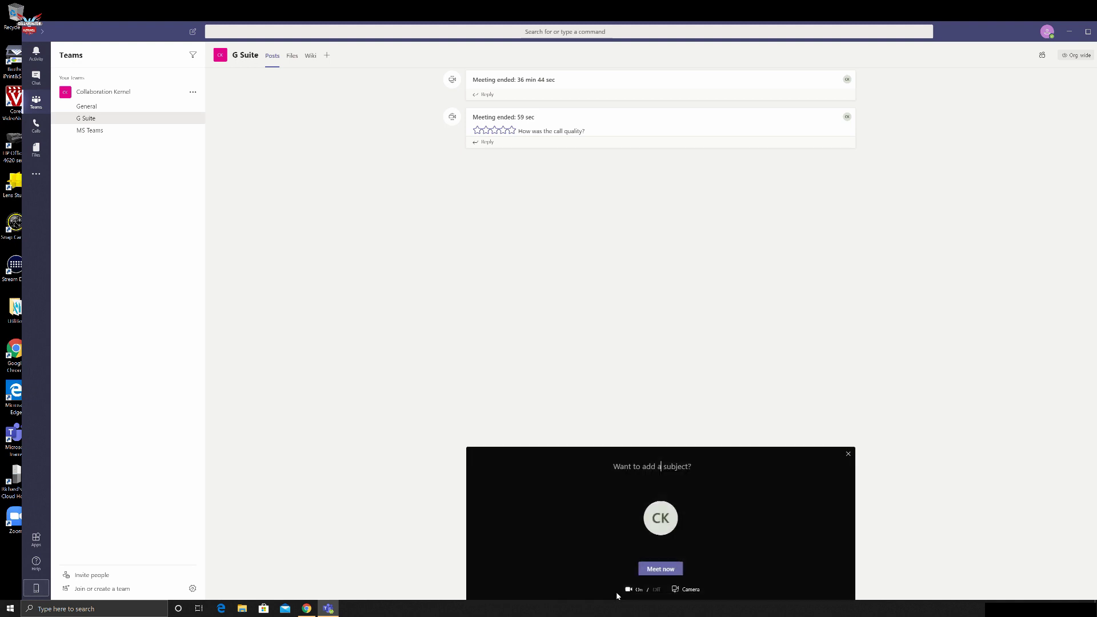
pyautogui.click(680, 572)
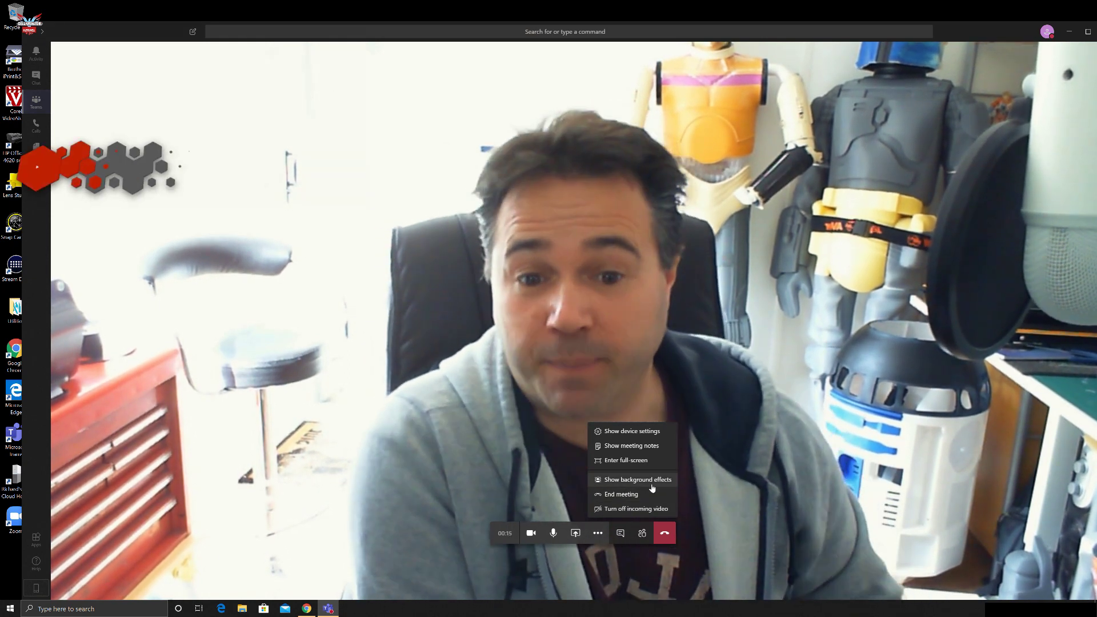
pyautogui.click(637, 480)
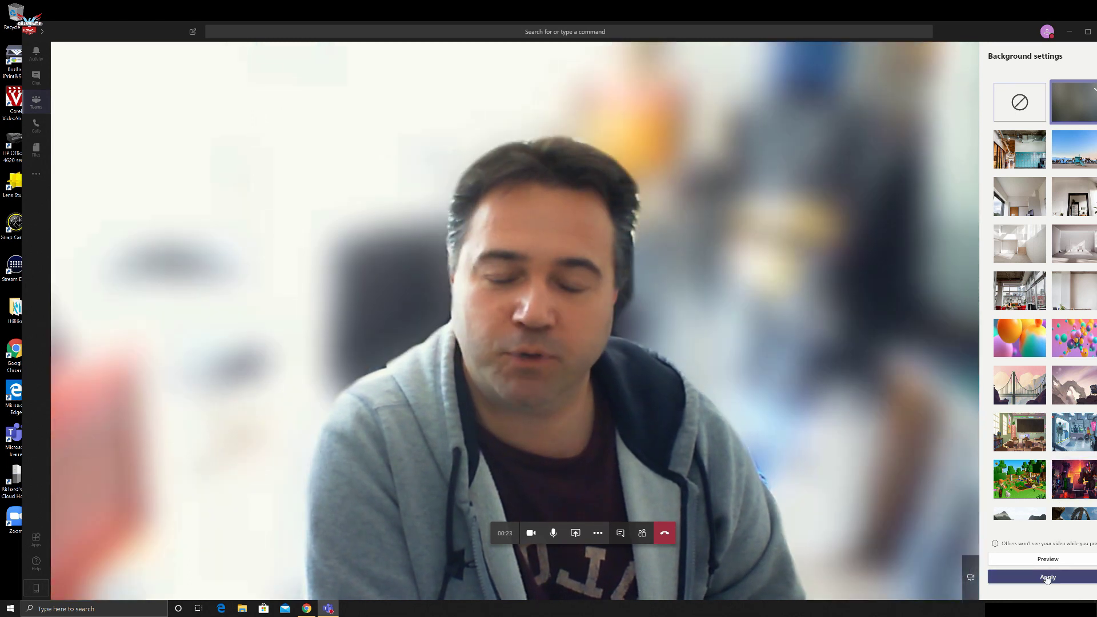
# - Browse the background images and apply the green mountain valley with a lake as the meeting background
pyautogui.click(1036, 151)
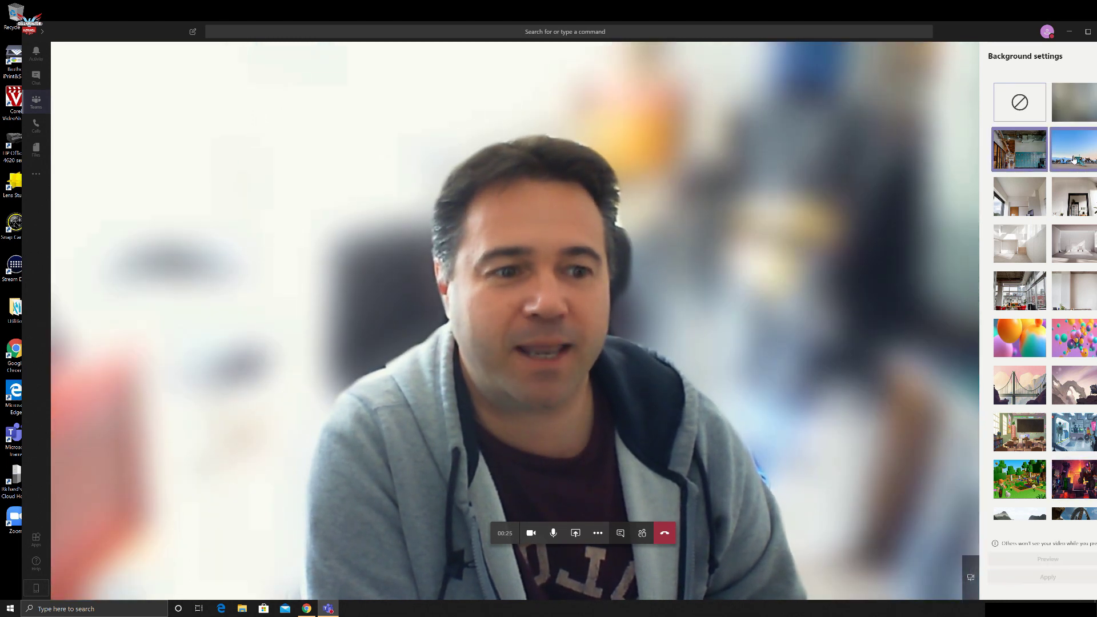
pyautogui.scroll(-3, 1061, 280)
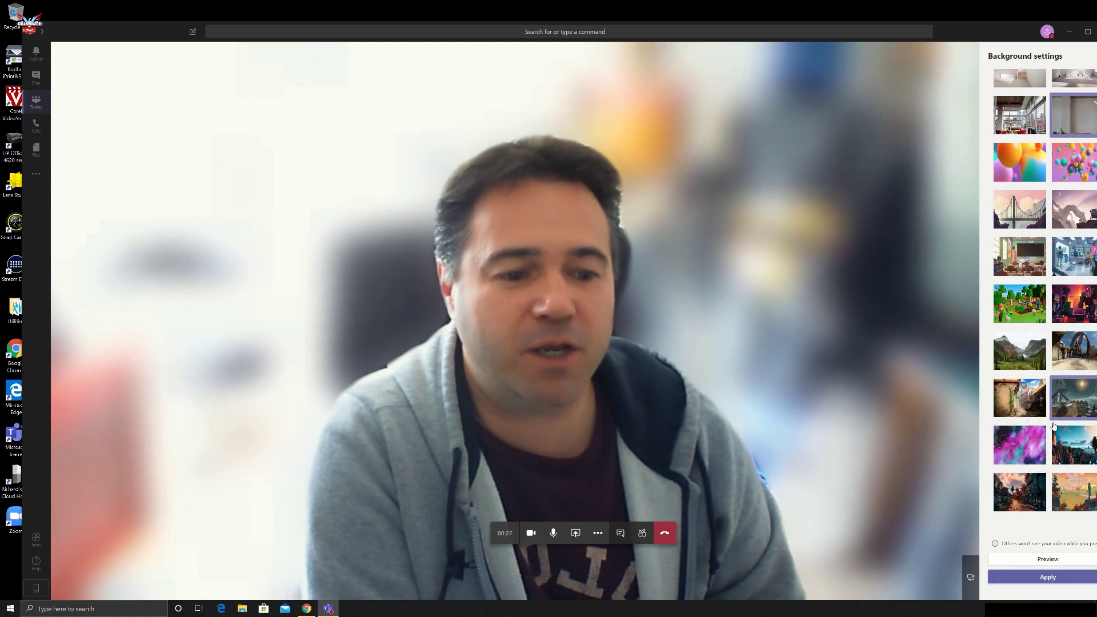
pyautogui.click(1026, 489)
pyautogui.click(1025, 367)
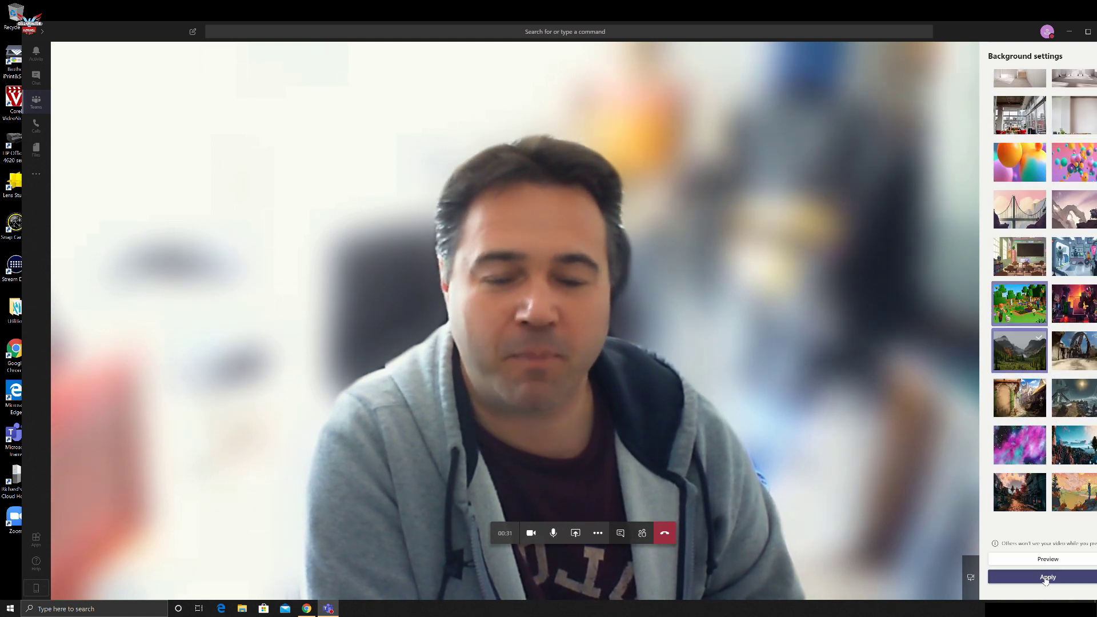
pyautogui.click(1046, 578)
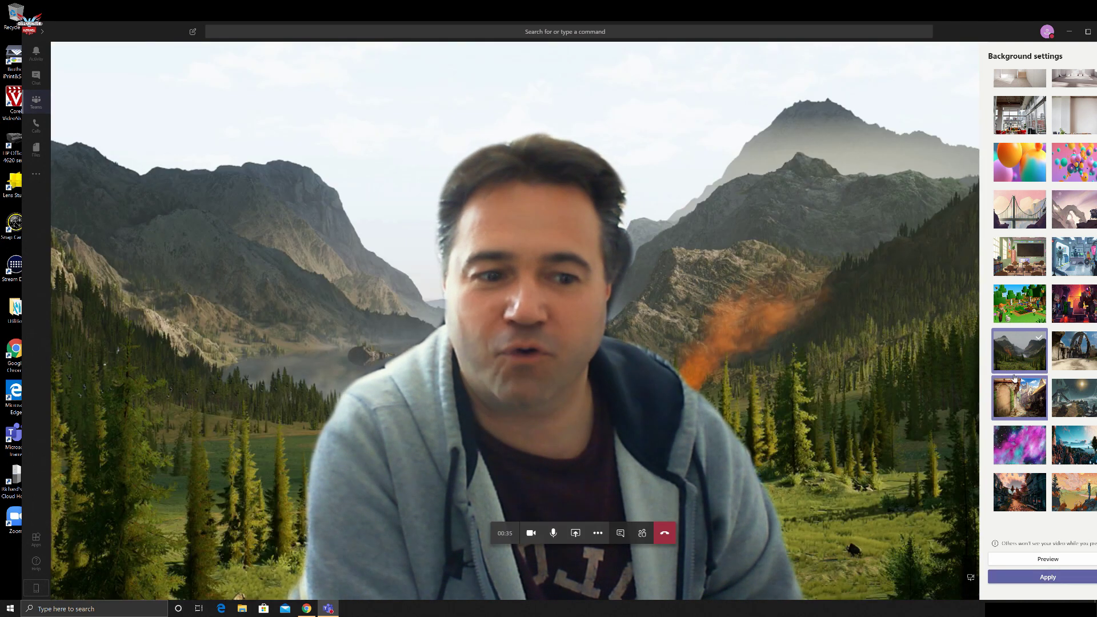
# - Switch the meeting background to the Minecraft scene and after that to the plain white-walled room
pyautogui.click(1016, 318)
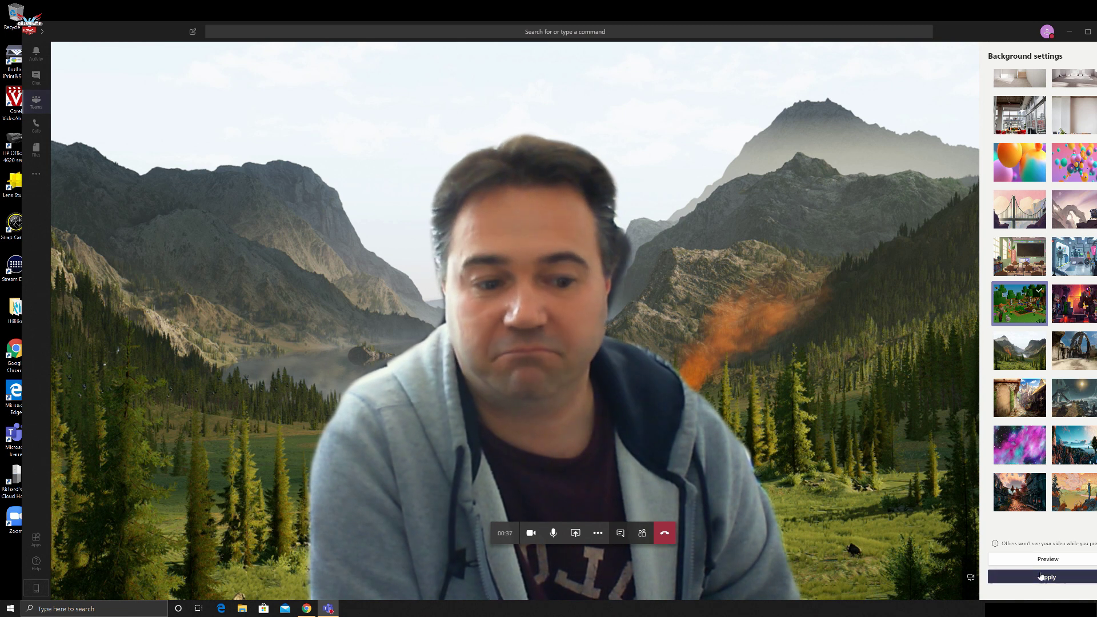
pyautogui.click(1040, 576)
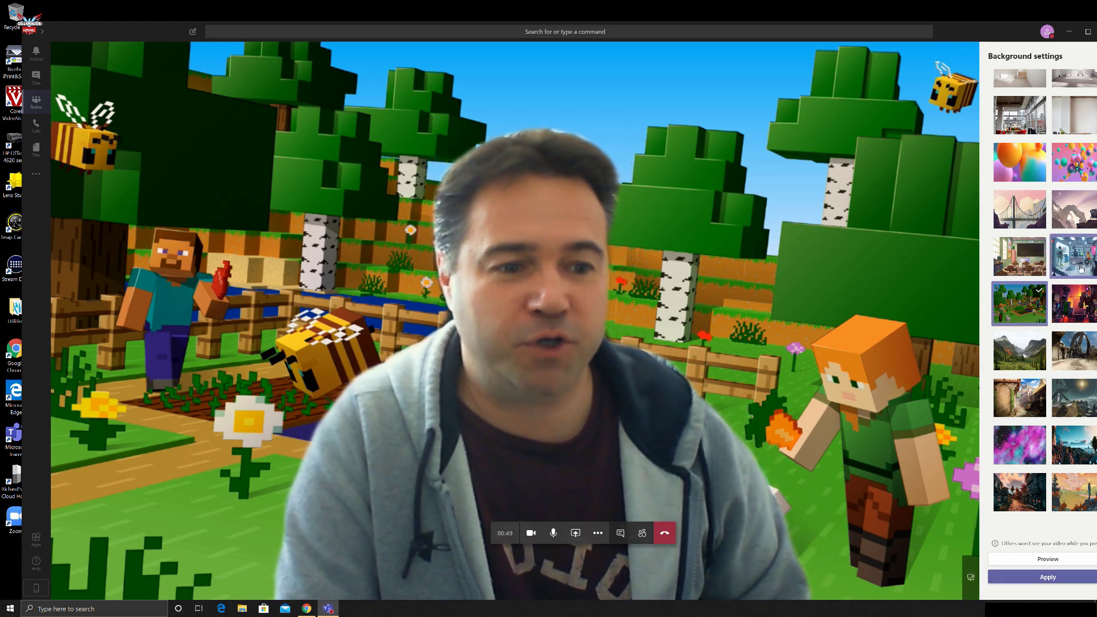
pyautogui.click(1067, 125)
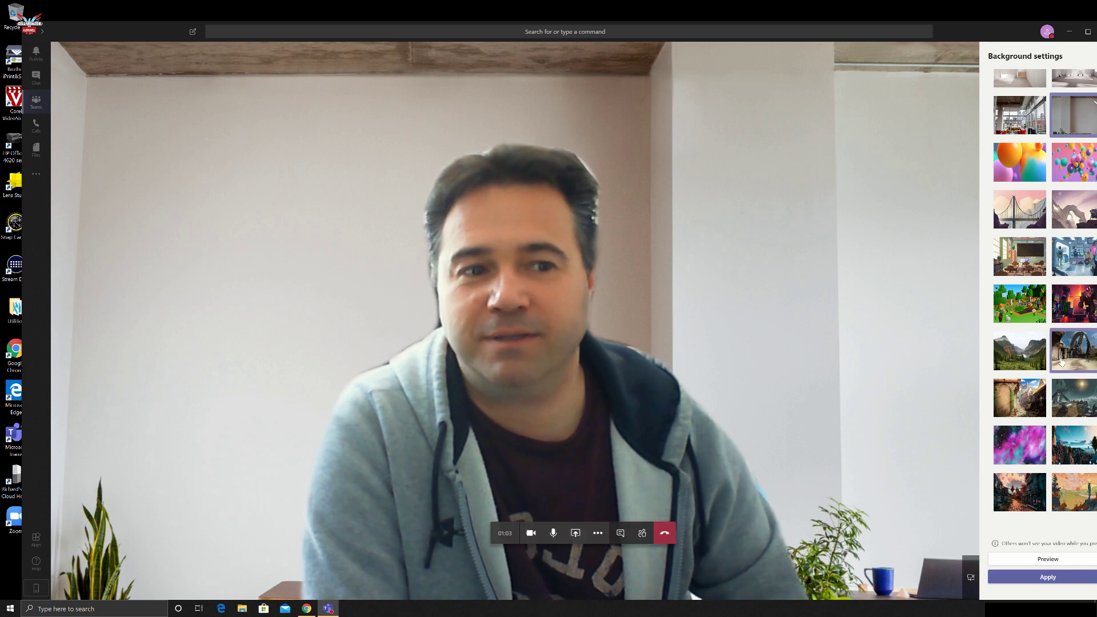
# - Apply the cartoon laboratory image with the robot as the meeting background
pyautogui.scroll(3, 1051, 452)
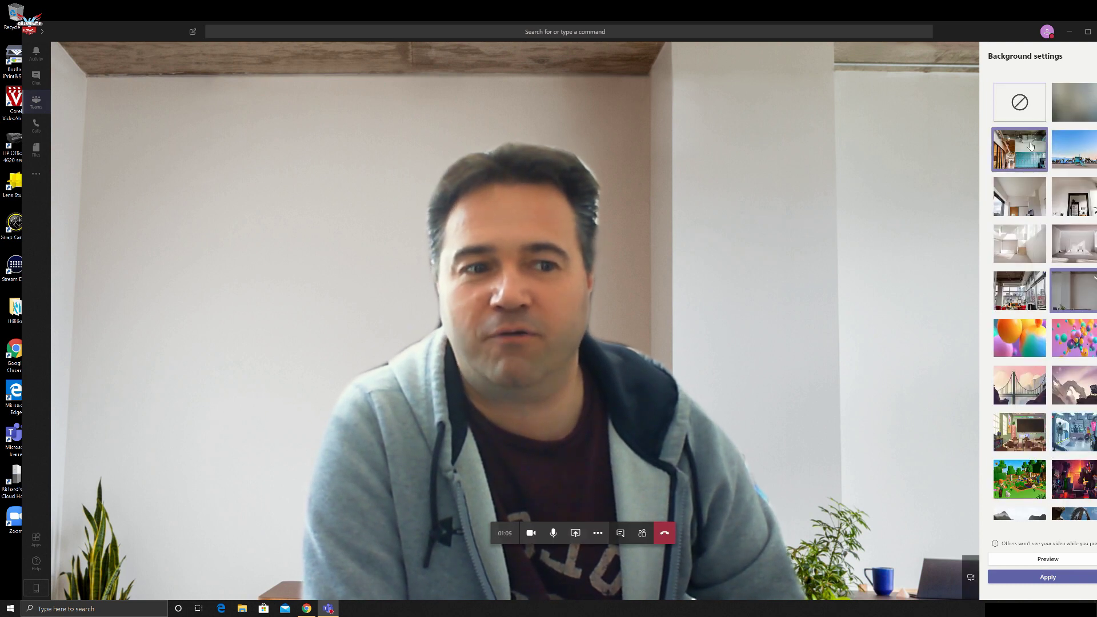
pyautogui.click(1081, 450)
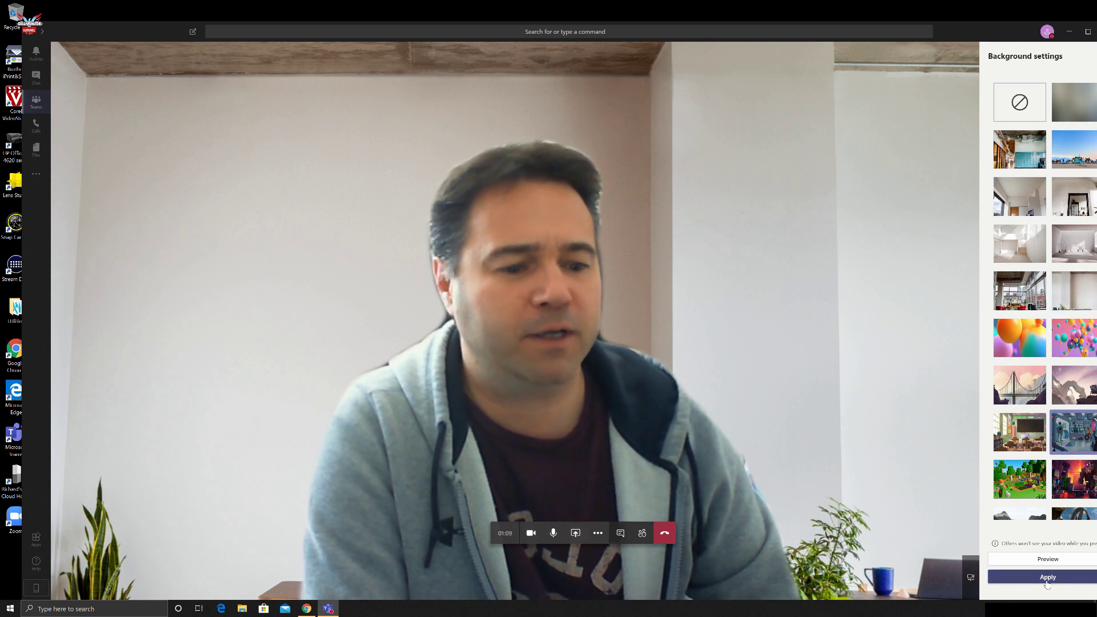
pyautogui.click(1046, 581)
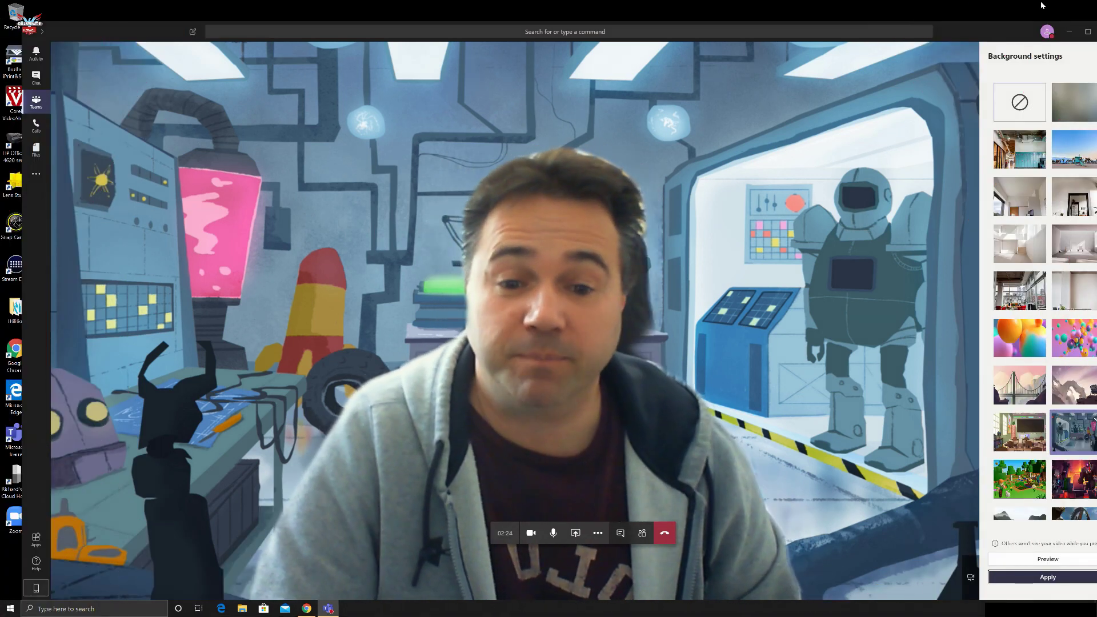
# - Apply the pink and purple galaxy image as the meeting background
pyautogui.scroll(-3, 1067, 262)
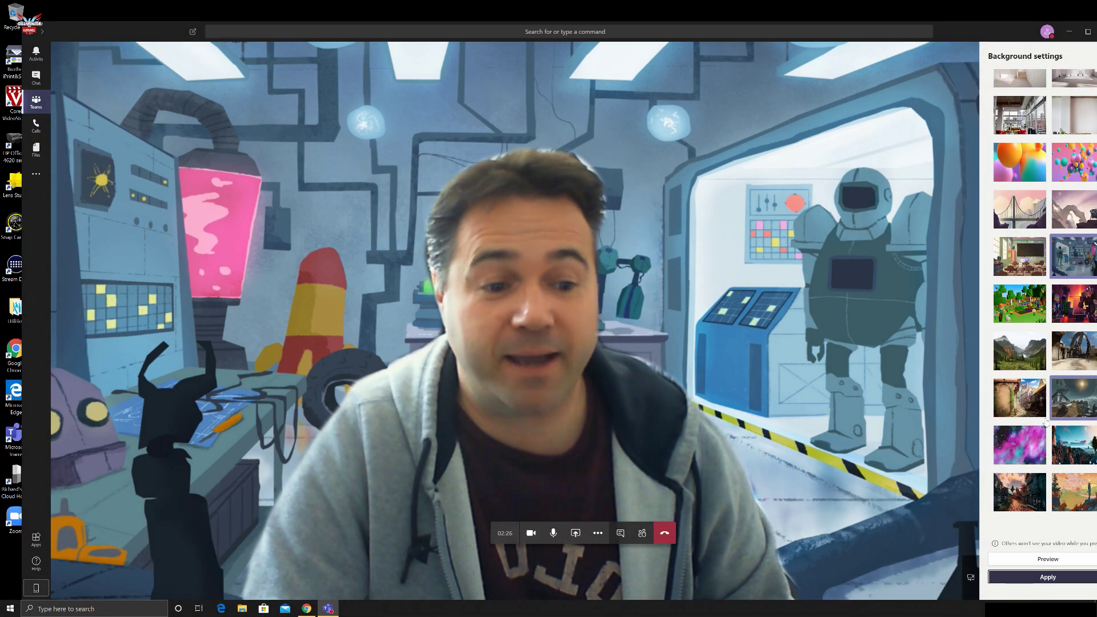
pyautogui.click(1032, 456)
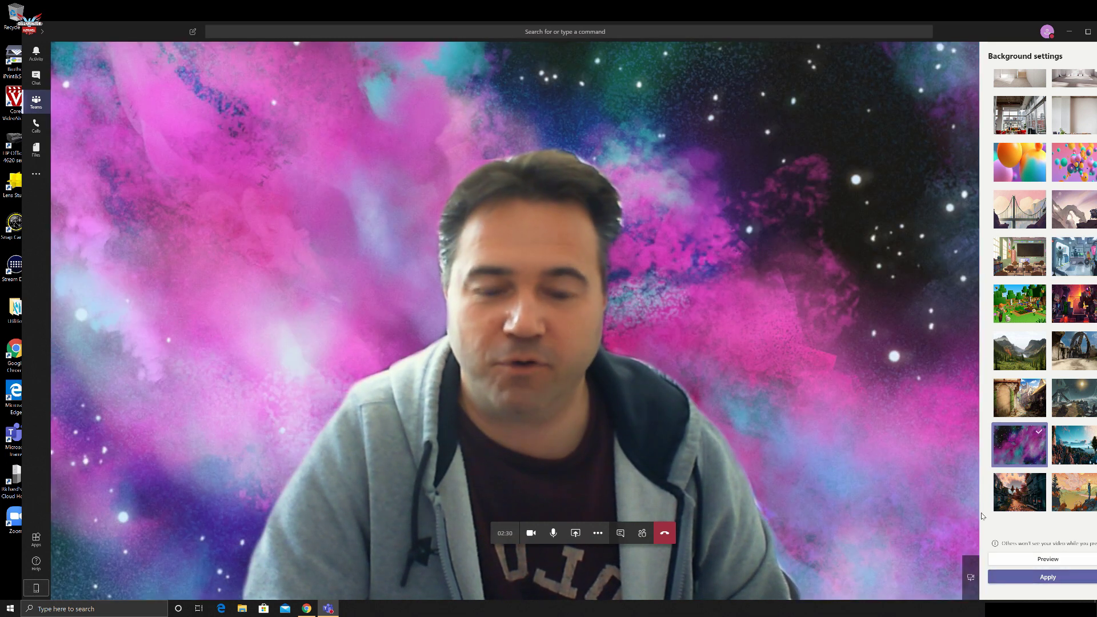
# - Open the folder %APPDATA%\Microsoft\Teams\Backgrounds\Uploads through Windows search and move its window clear of the video
pyautogui.click(96, 607)
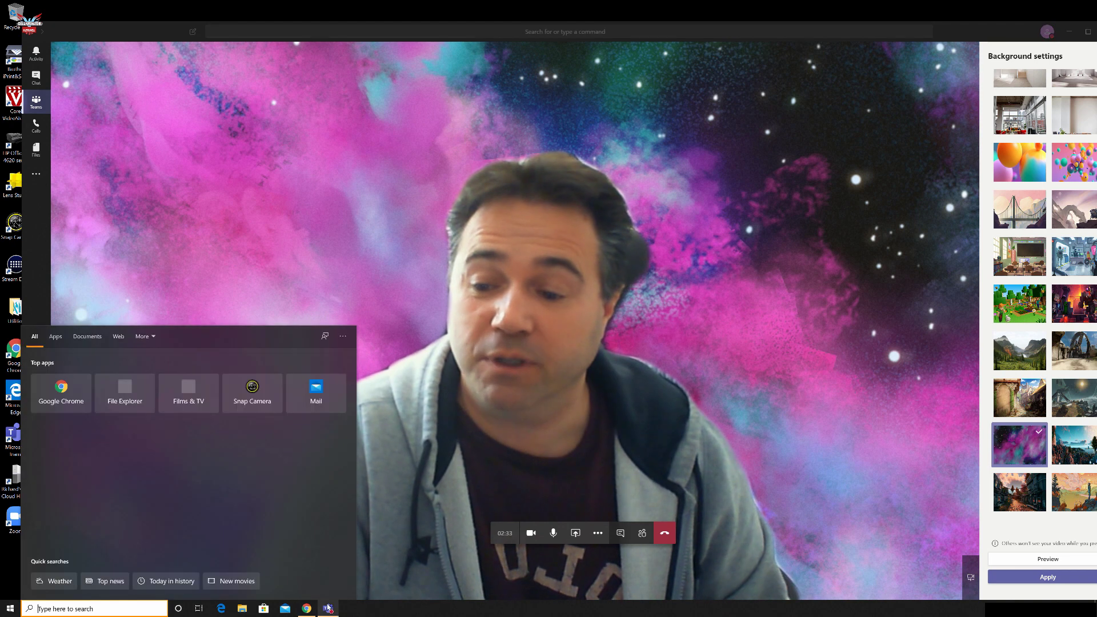
pyautogui.write('%APPDATA%\\Microsoft\\Teams\\Backgrounds\\Uploads')
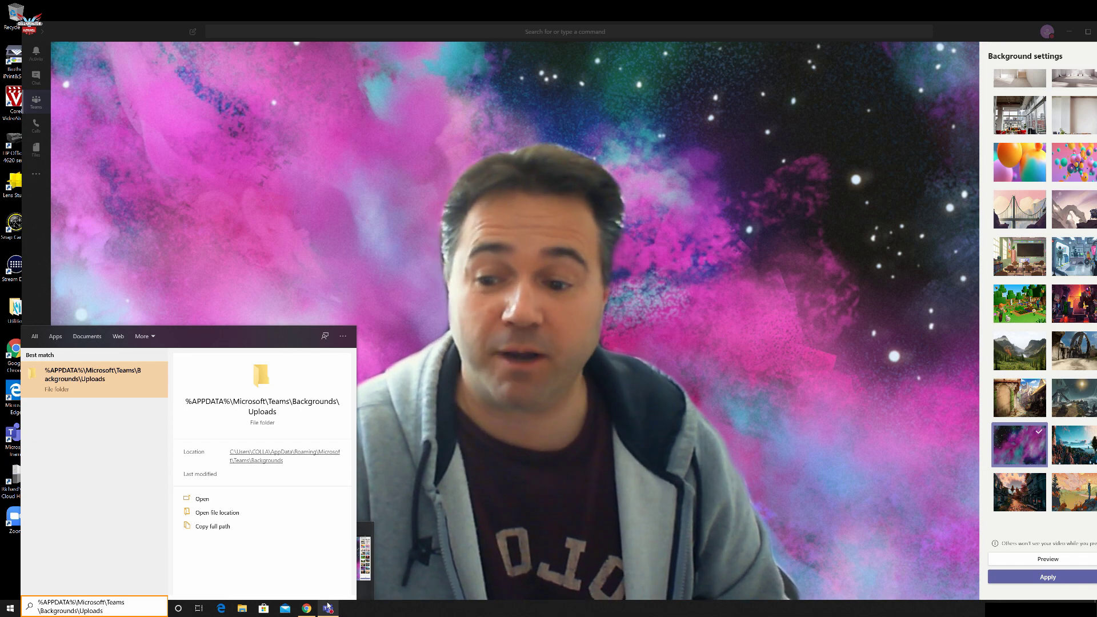
pyautogui.press('Return')
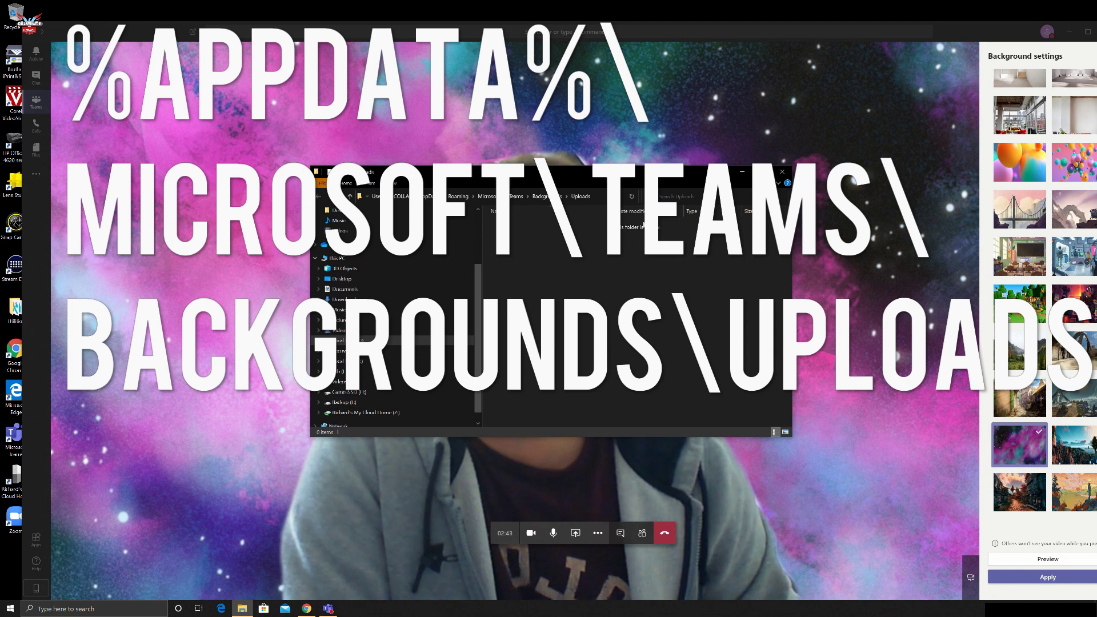
pyautogui.moveTo(637, 181); pyautogui.dragTo(907, 59)
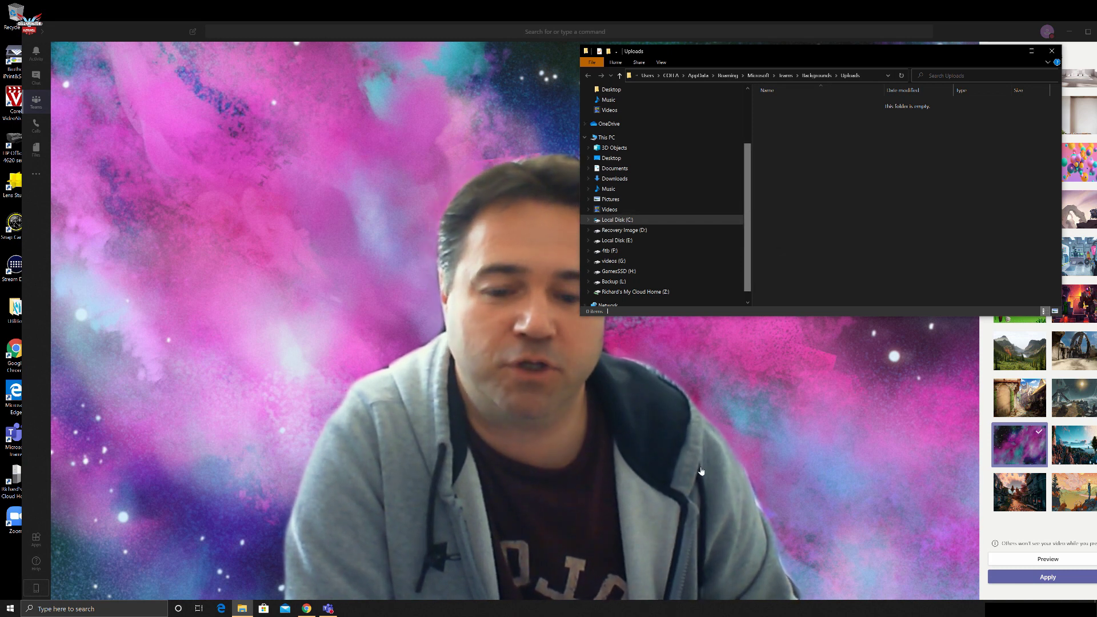
# - Open a second File Explorer window, then move the Uploads window beside it and shrink it
pyautogui.rightClick(240, 610)
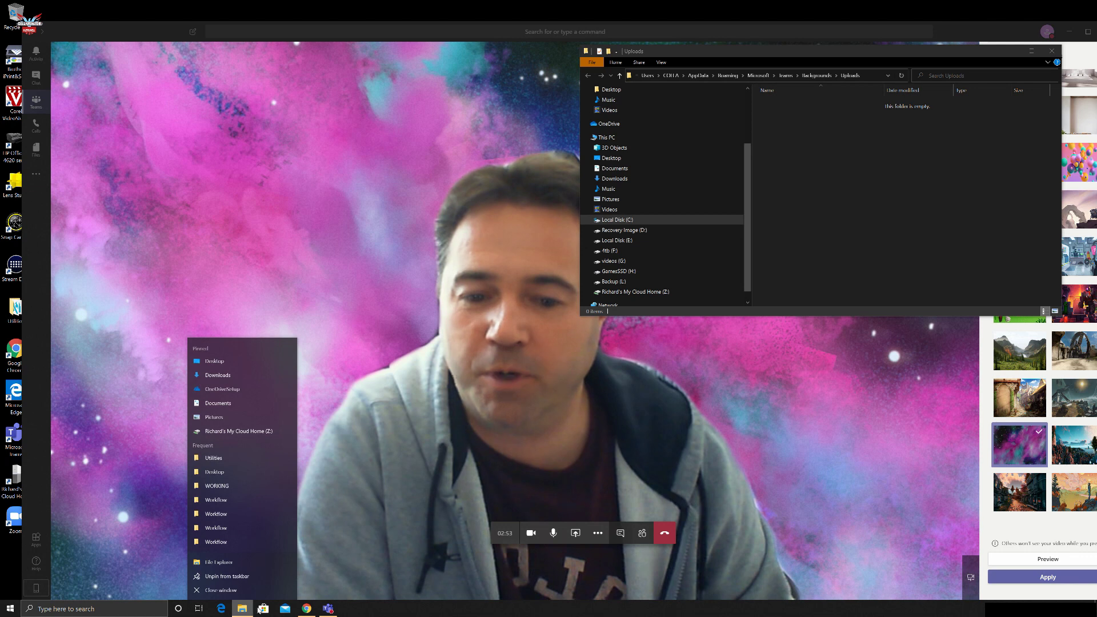
pyautogui.click(220, 562)
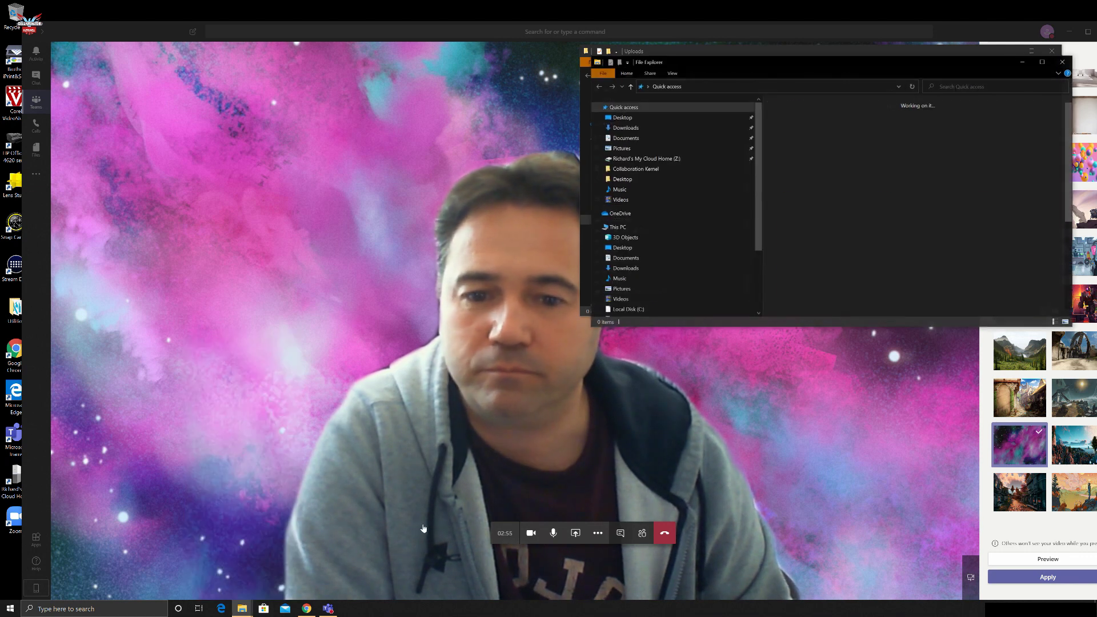
pyautogui.moveTo(791, 51); pyautogui.dragTo(230, 69)
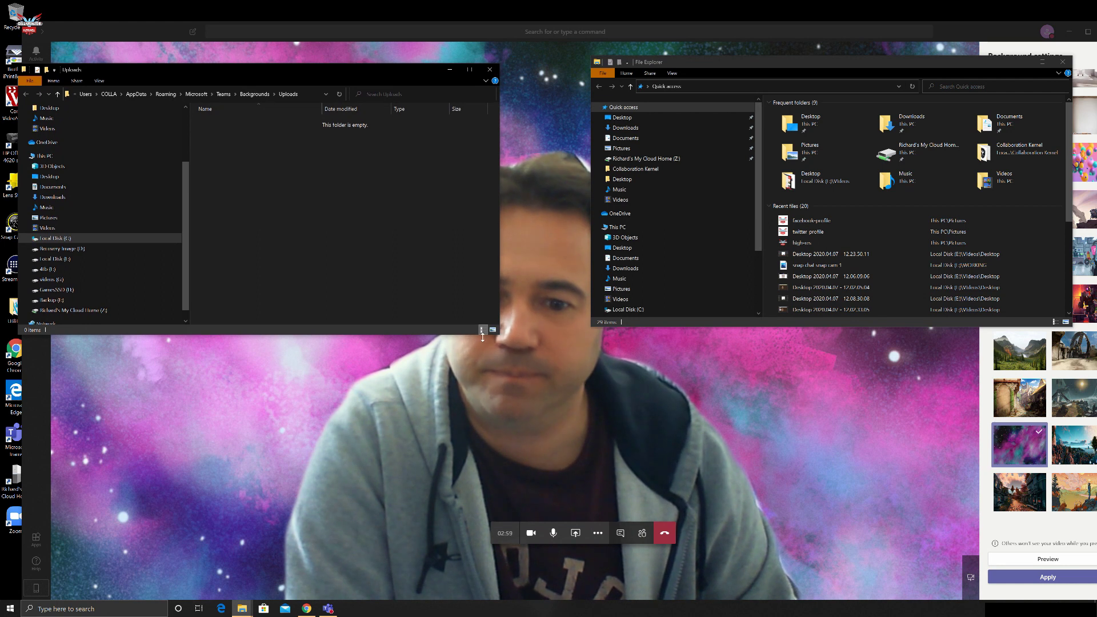
pyautogui.moveTo(501, 336); pyautogui.dragTo(299, 276)
# - Show the Pictures folder in the smaller Explorer window and select the high res image
pyautogui.click(109, 221)
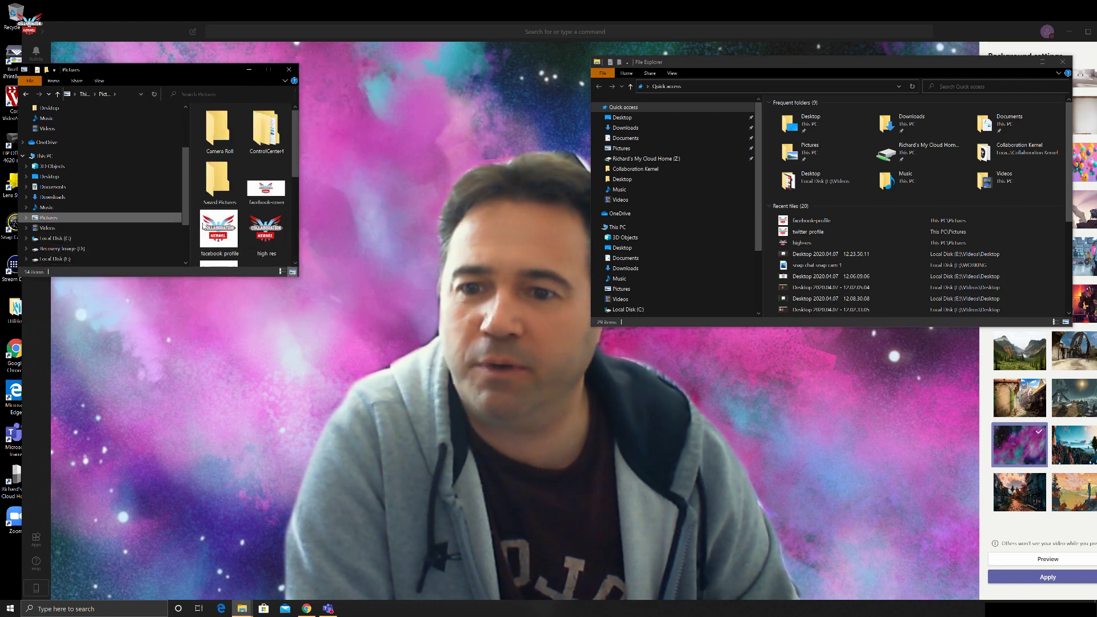
pyautogui.scroll(-3, 232, 238)
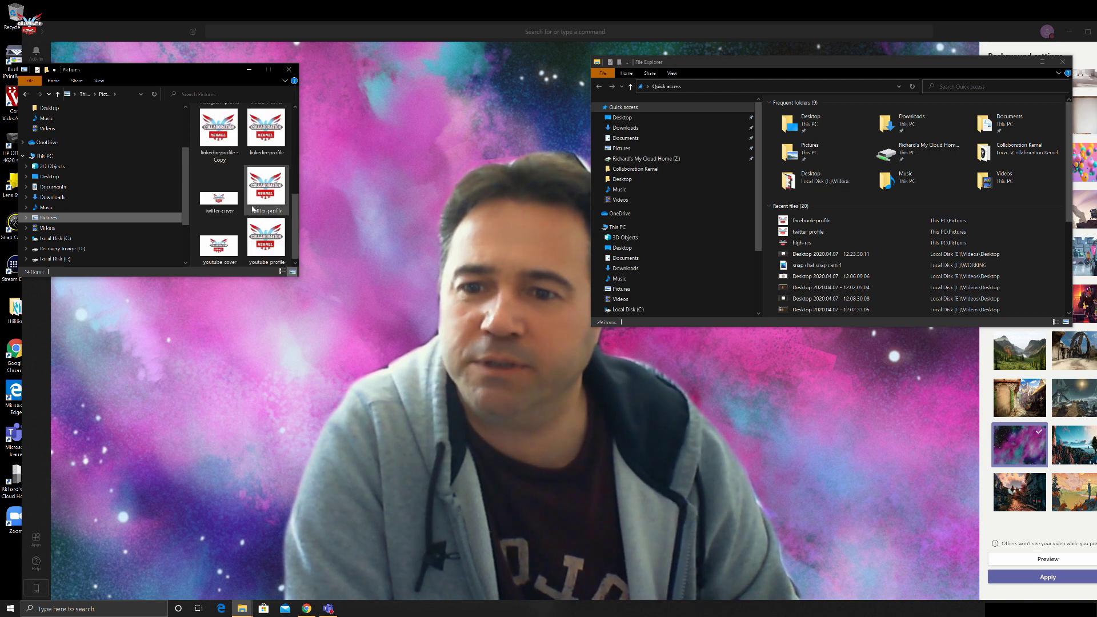
pyautogui.scroll(5, 263, 202)
pyautogui.click(265, 231)
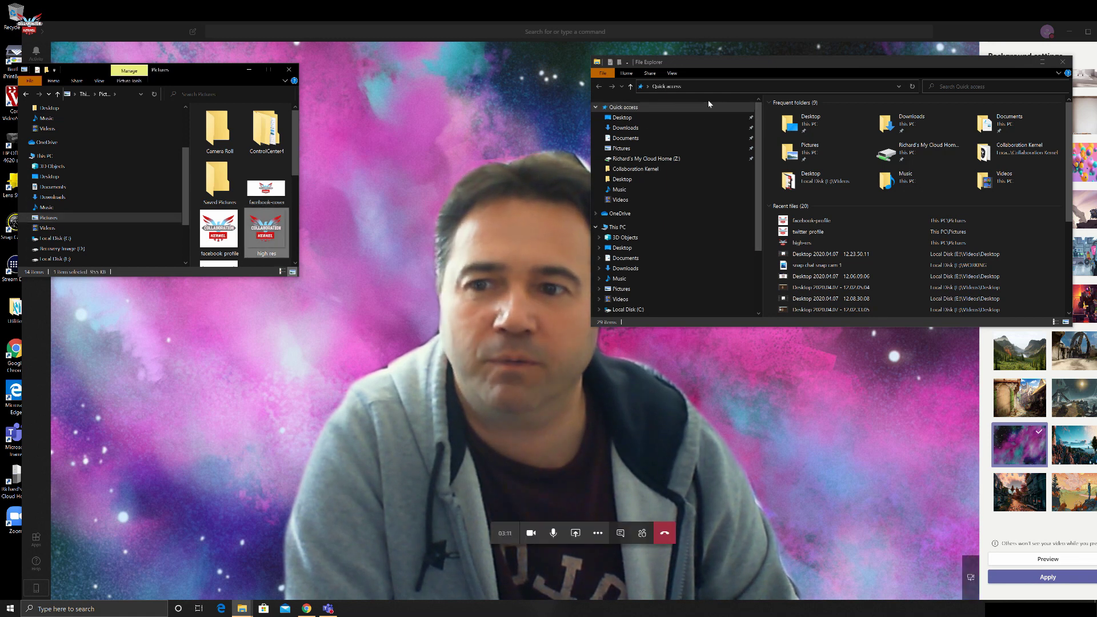
# - Close the Quick access window and open %APPDATA%\Microsoft\Teams\Backgrounds\Uploads in a new window
pyautogui.moveTo(721, 74); pyautogui.dragTo(643, 146)
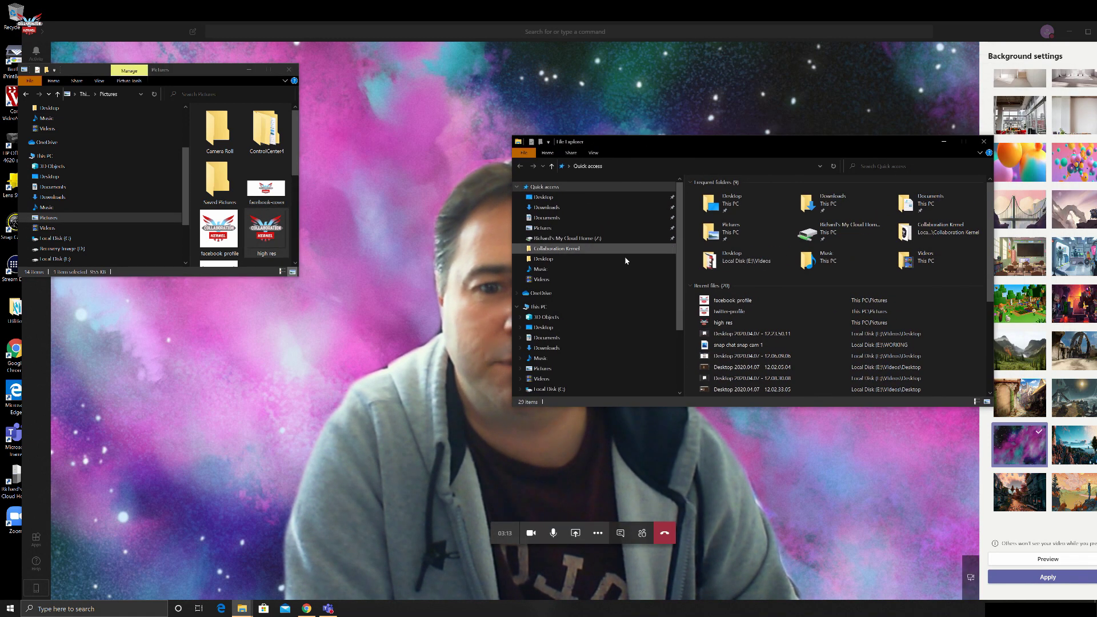
pyautogui.click(983, 142)
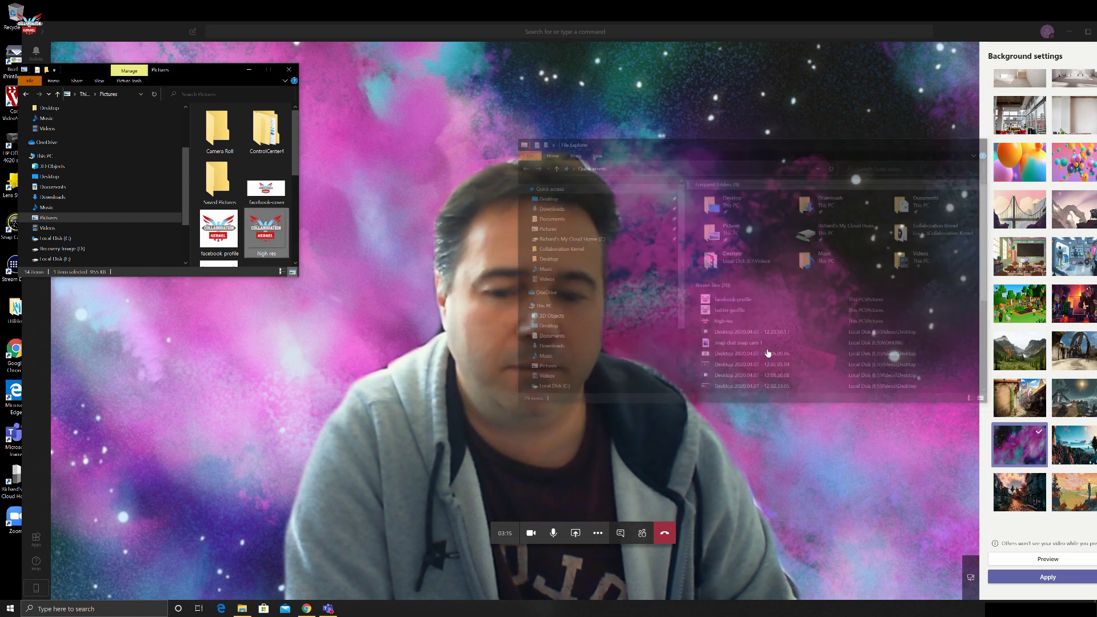
pyautogui.click(131, 609)
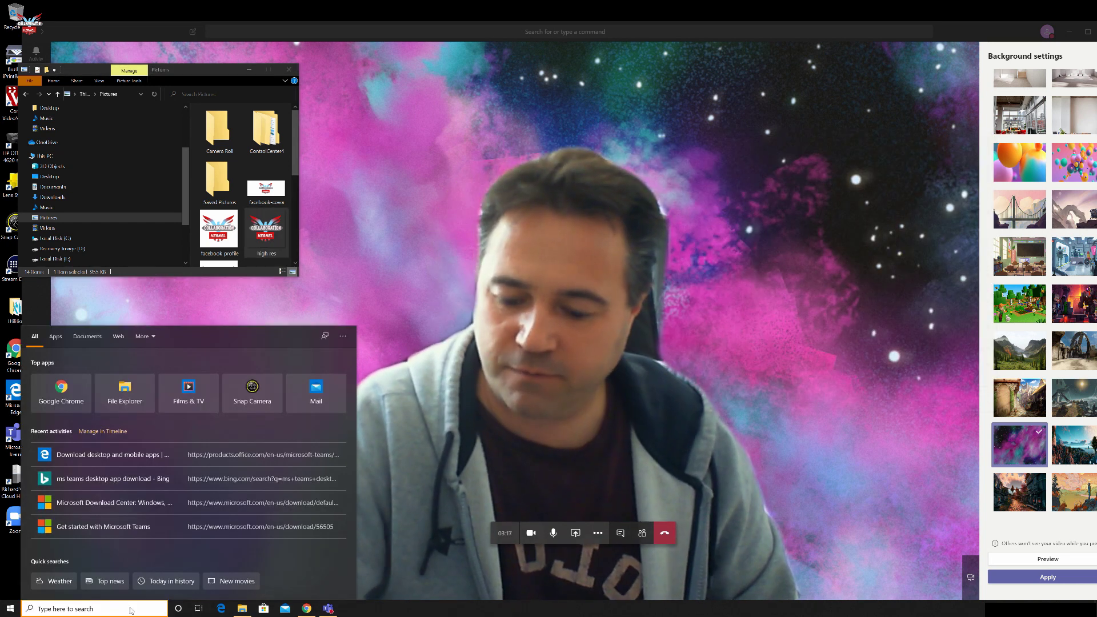
pyautogui.write('%APPDATA%\\Microsoft\\Teams\\Backgrounds\\Uploads')
pyautogui.press('Return')
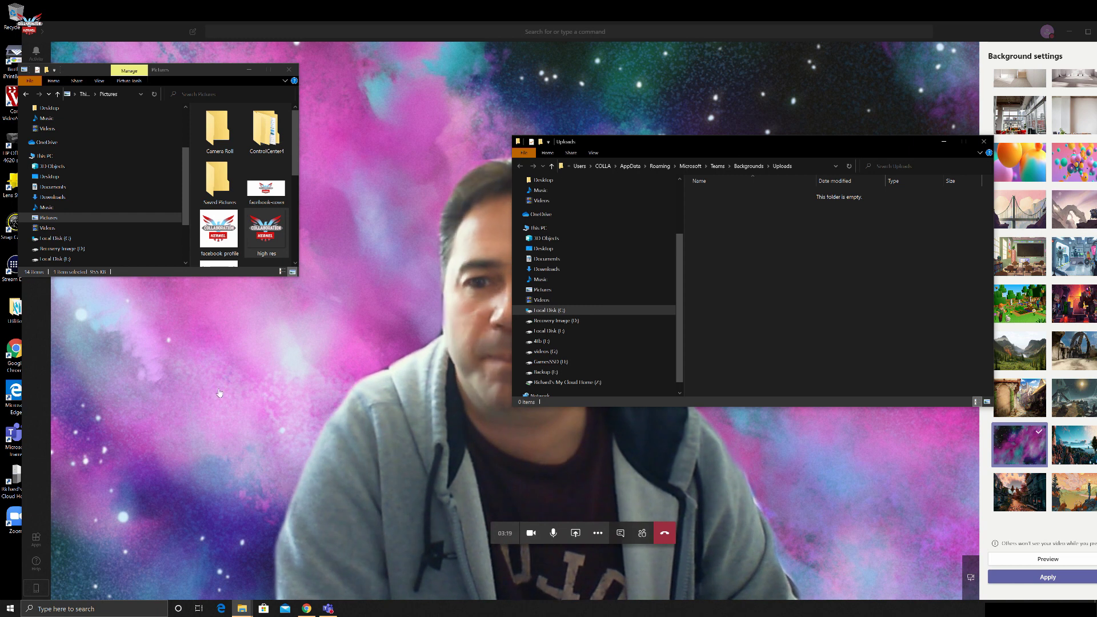
# - Copy the high res image from the Pictures folder into the Uploads folder
pyautogui.click(273, 236)
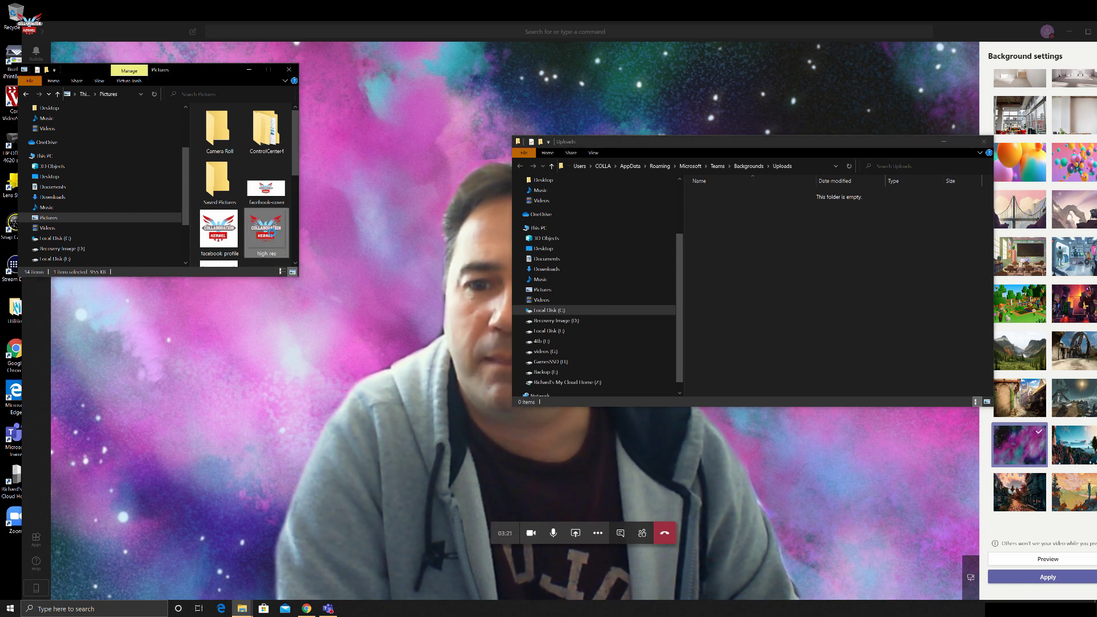
pyautogui.rightClick(269, 229)
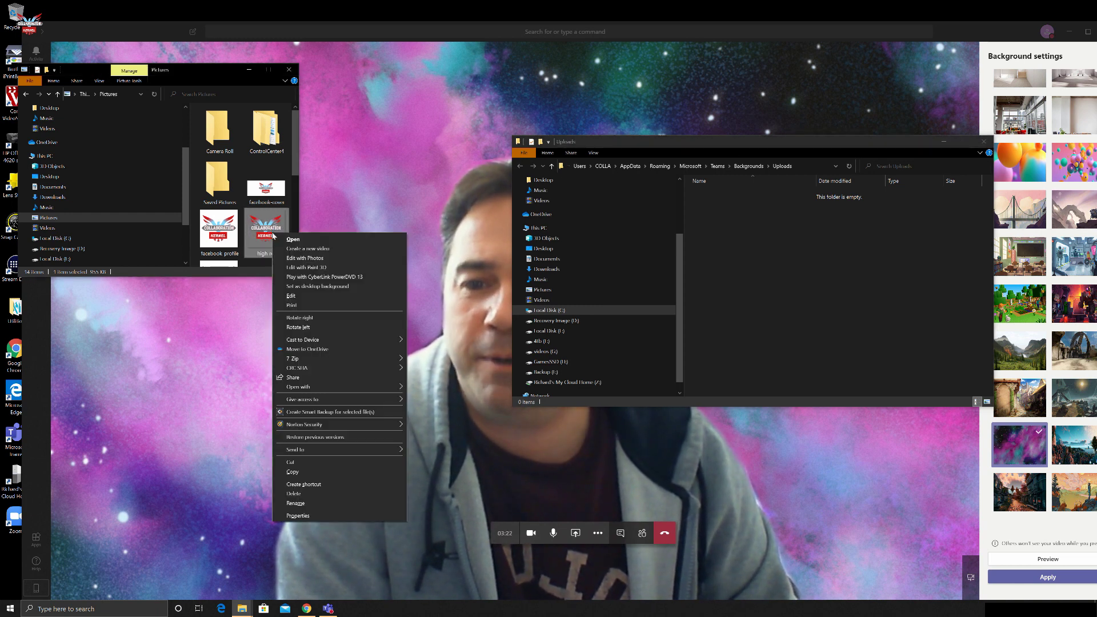
pyautogui.click(308, 471)
pyautogui.click(757, 312)
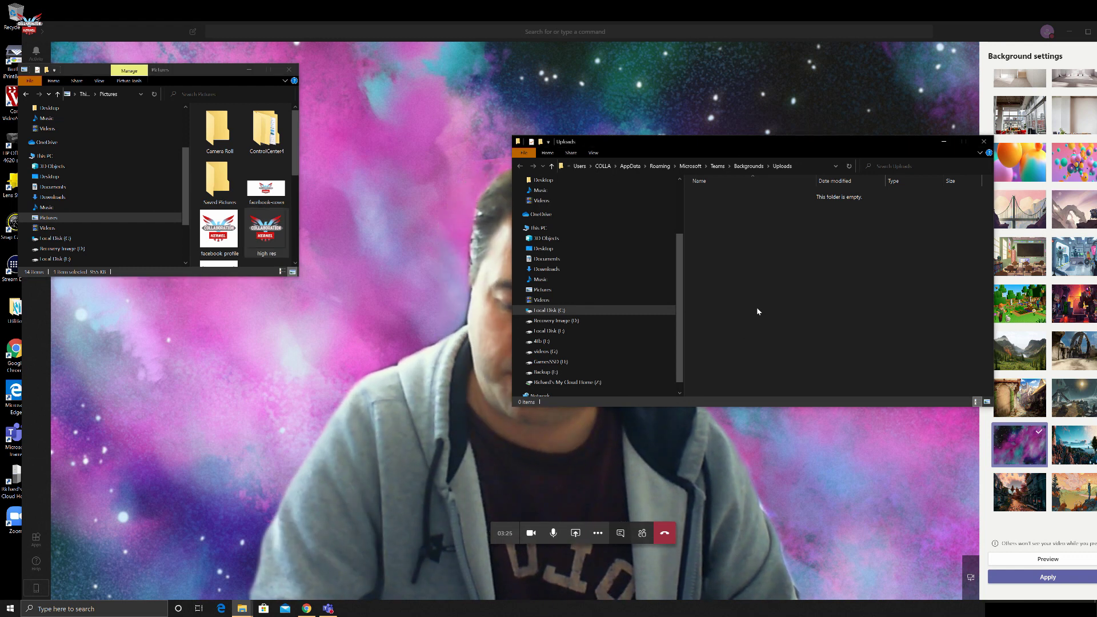
pyautogui.hotkey('ctrl', 'v')
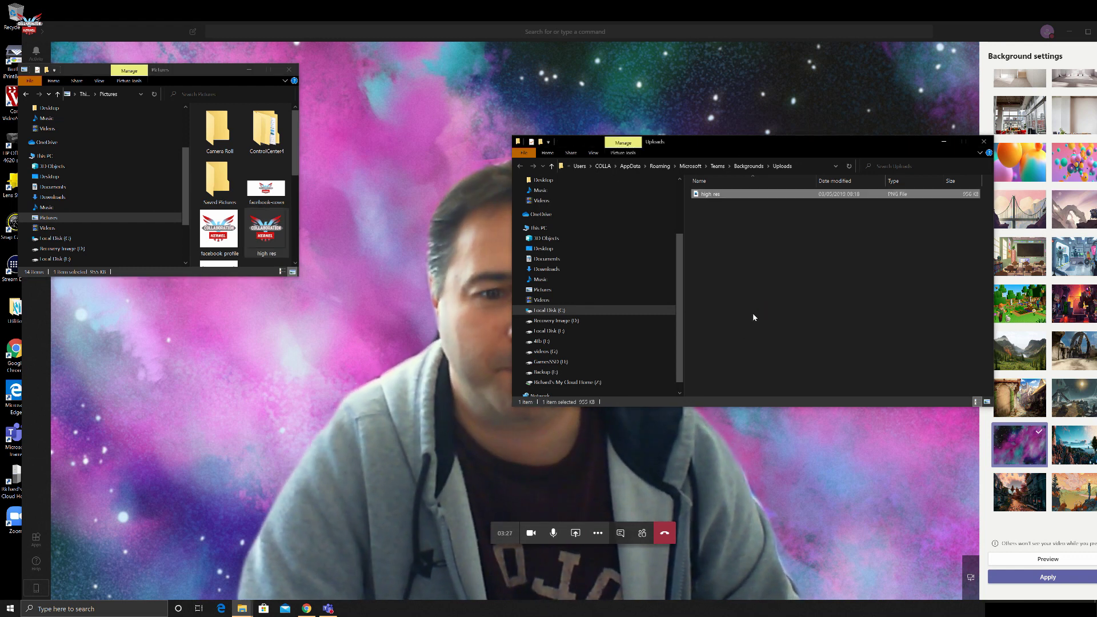
# - Return to the Teams meeting, turn off the camera and leave the call
pyautogui.click(772, 310)
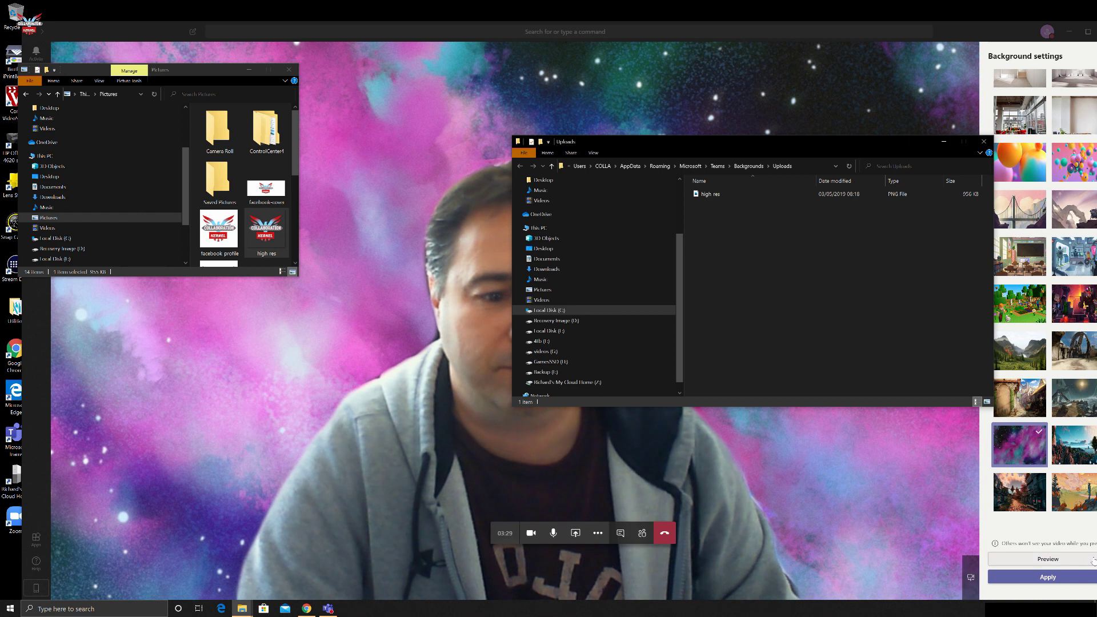
pyautogui.scroll(-3, 1093, 402)
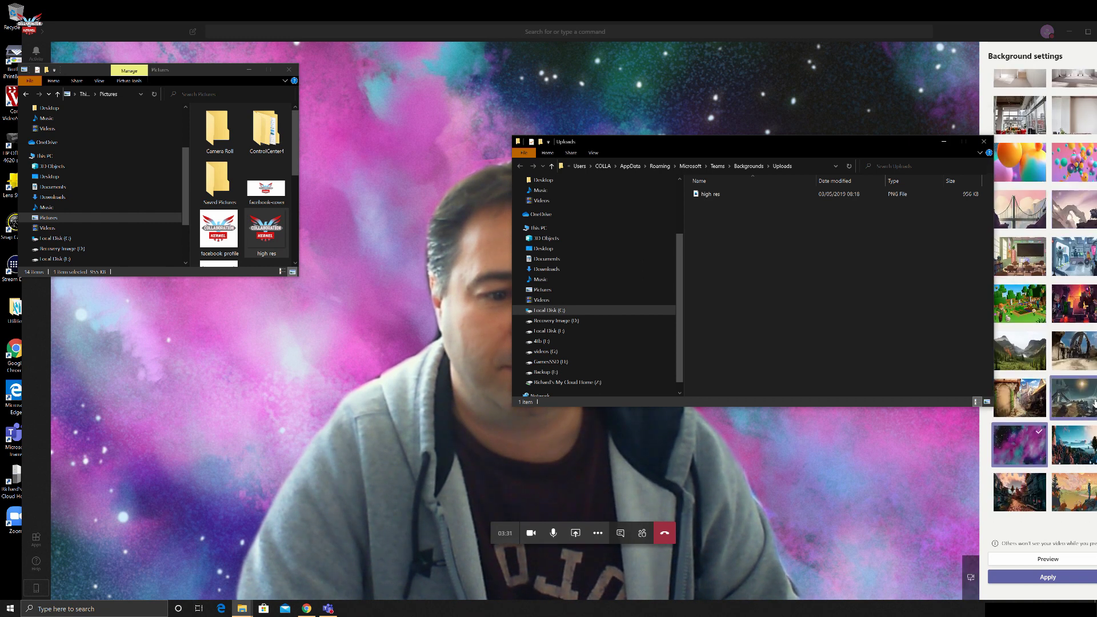
pyautogui.click(950, 491)
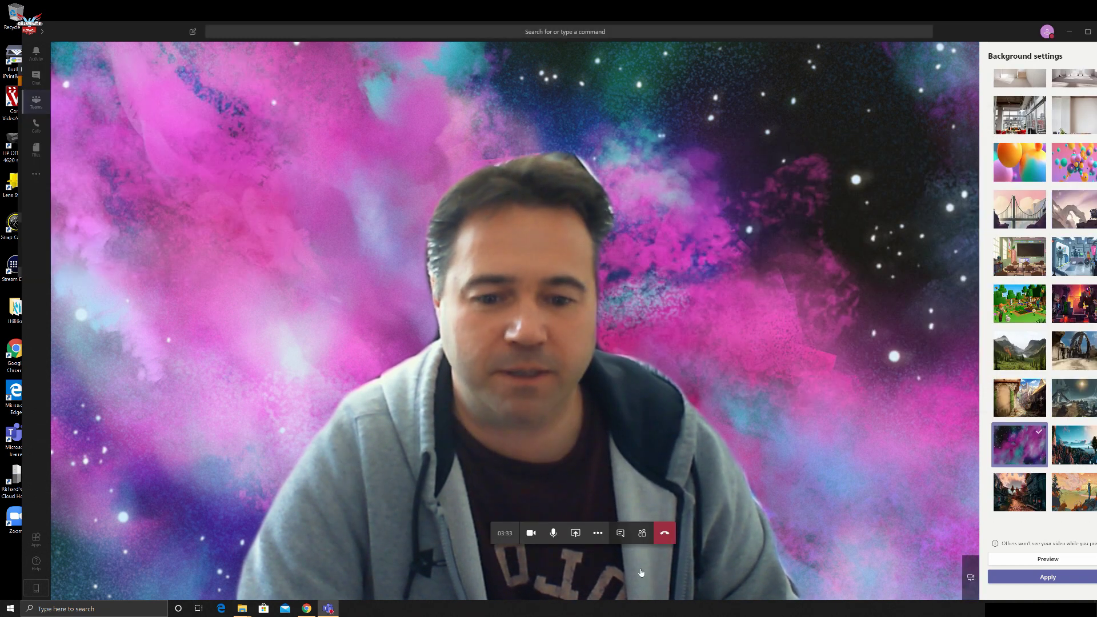
pyautogui.click(531, 533)
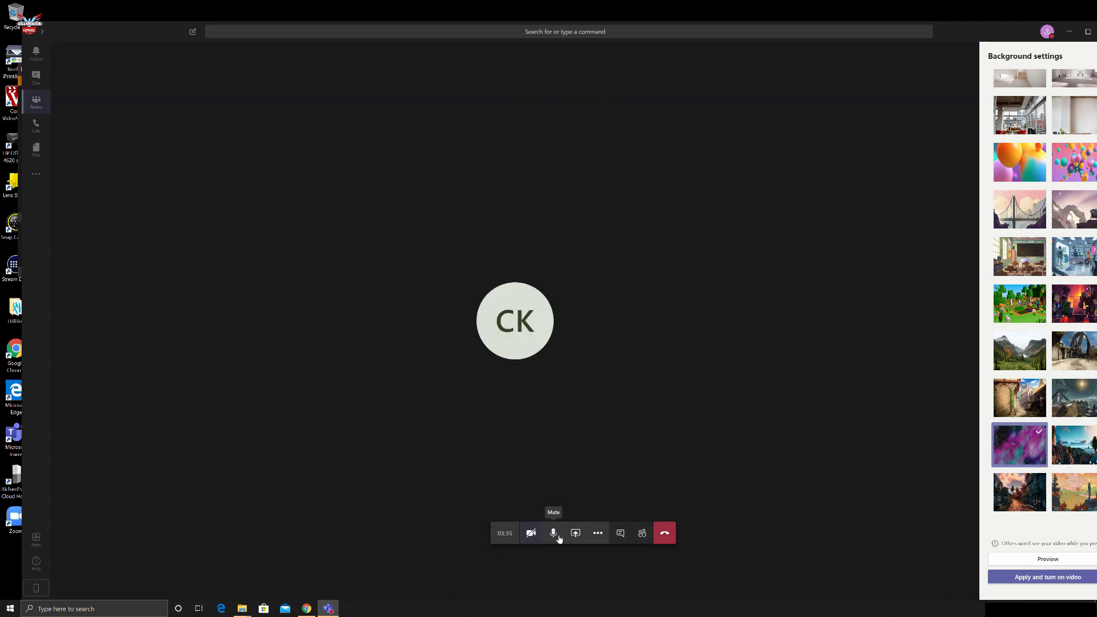
pyautogui.click(663, 534)
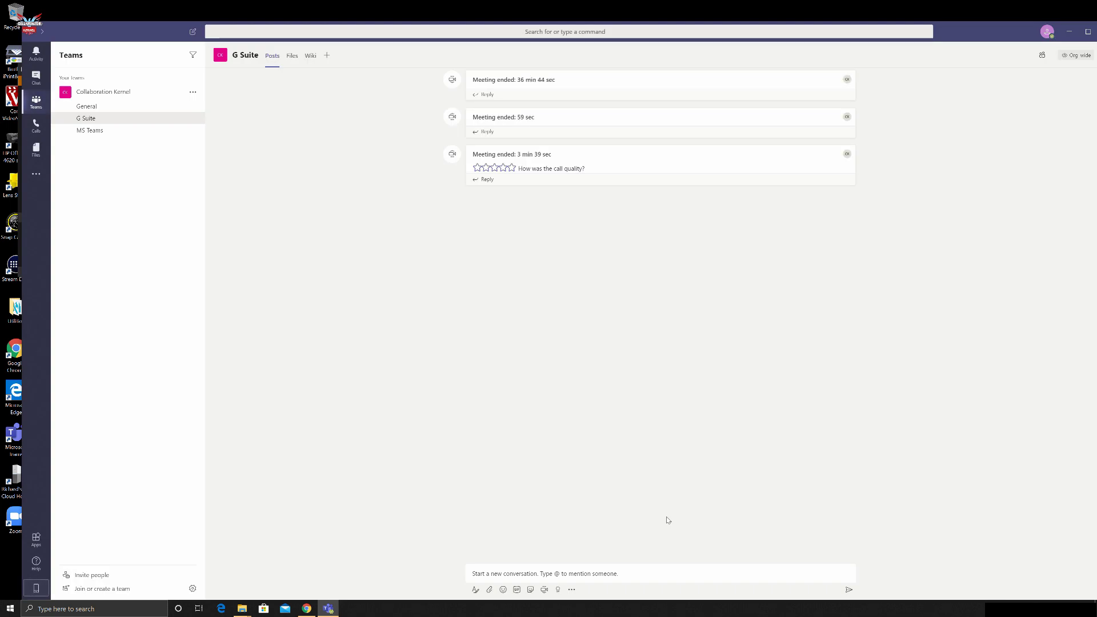
# - Start a new meeting in the G Suite channel and show its background effects
pyautogui.click(545, 590)
pyautogui.click(617, 583)
pyautogui.click(658, 566)
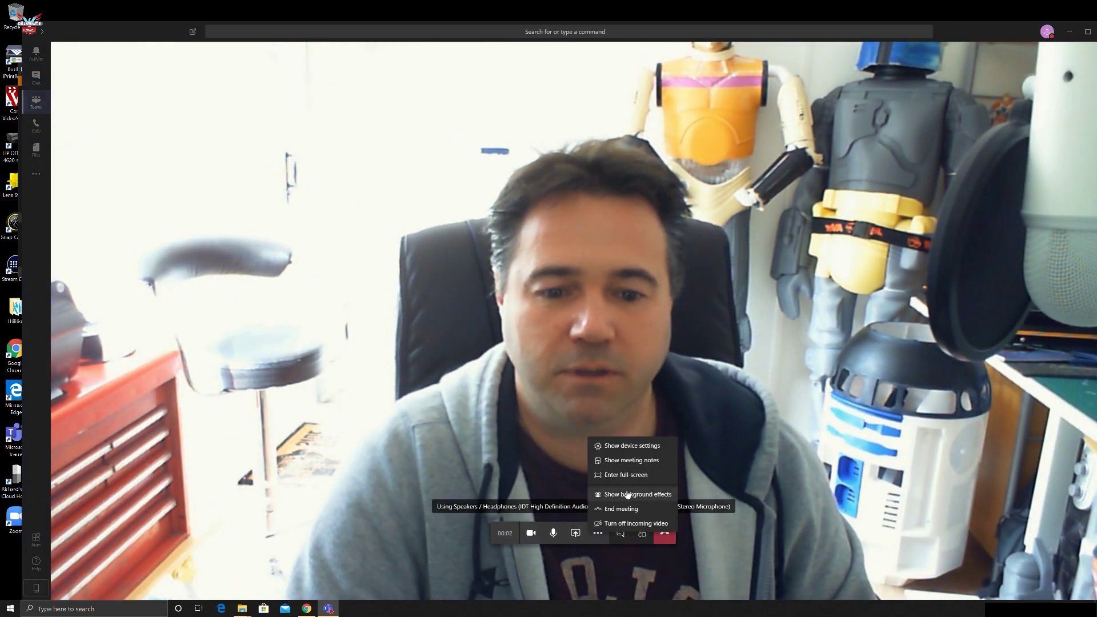
pyautogui.click(628, 494)
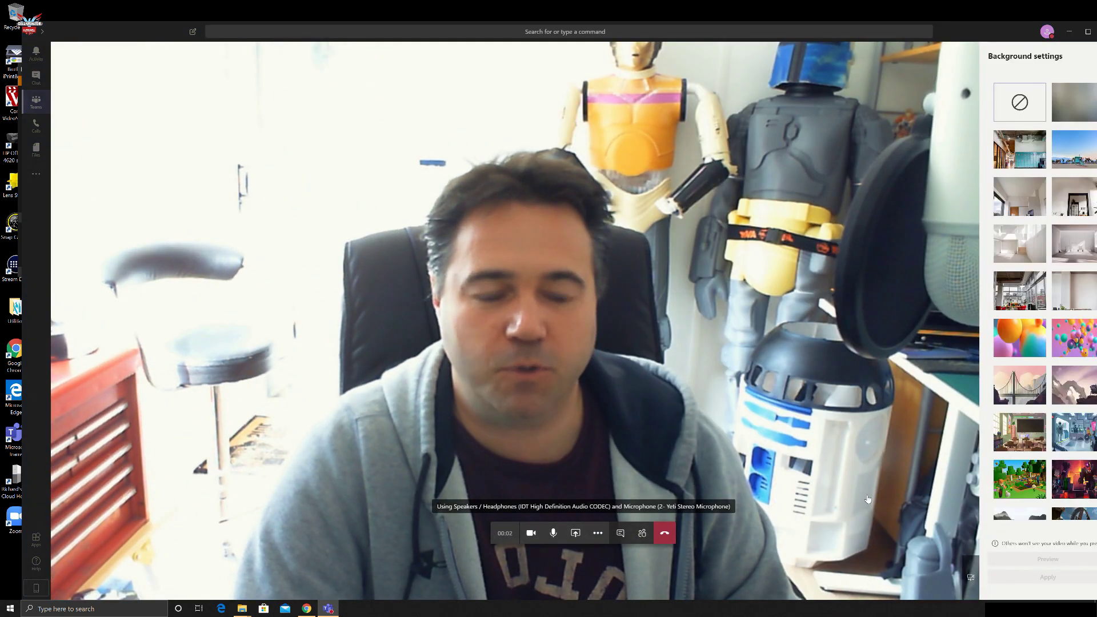
# - Apply the uploaded Collaboration Kernel logo image as the video background
pyautogui.scroll(-4, 1022, 434)
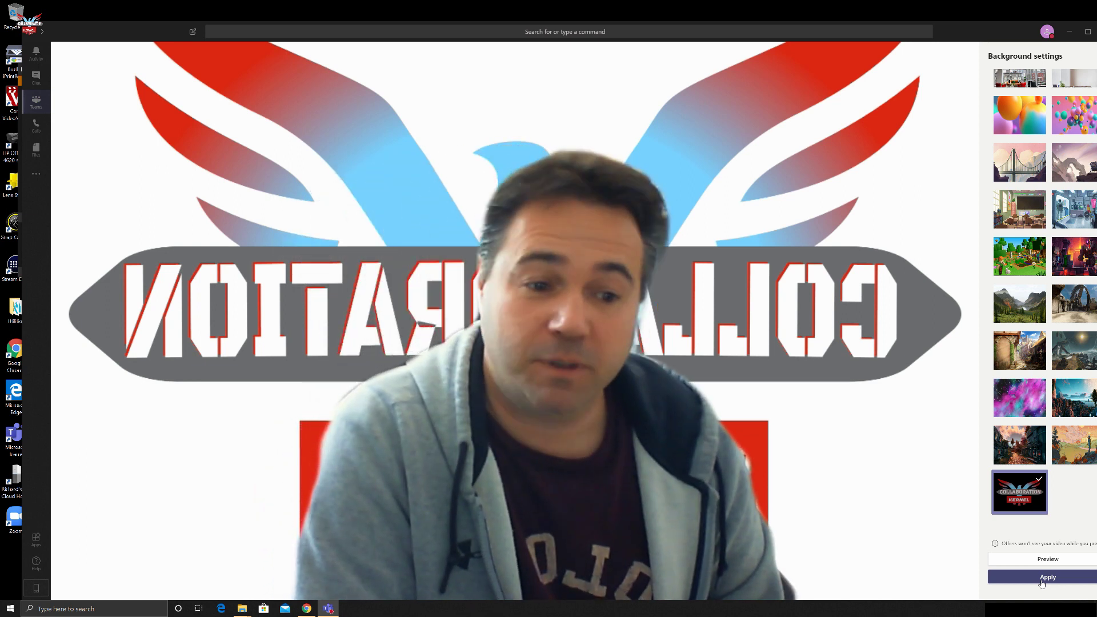
pyautogui.click(1047, 576)
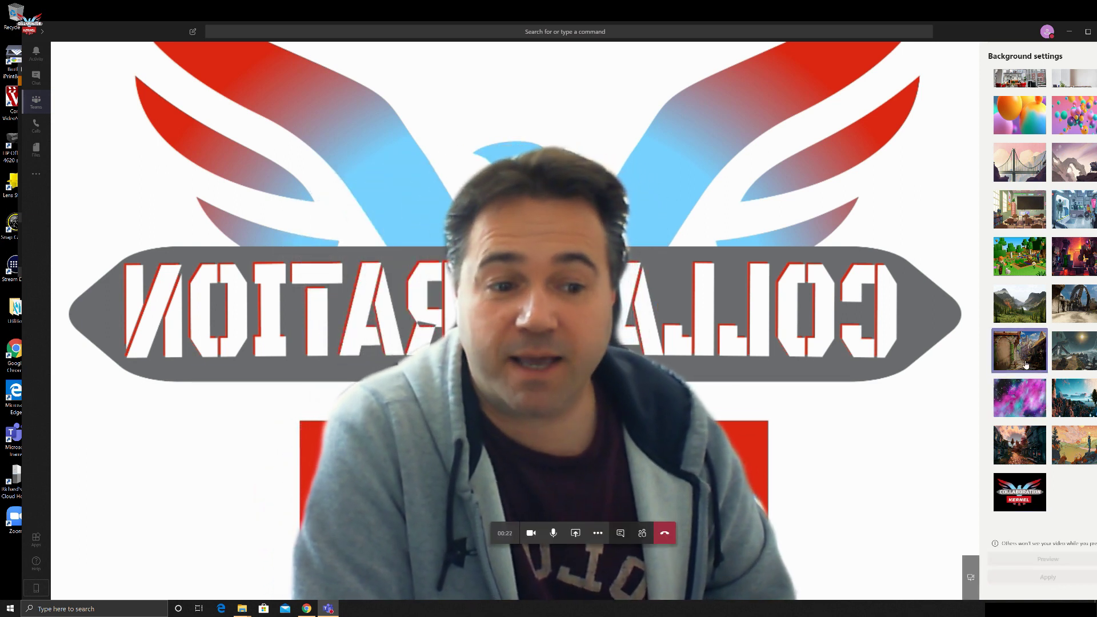
# - Apply the medieval village with castle as the video background and select the blocky green forest image
pyautogui.click(1046, 577)
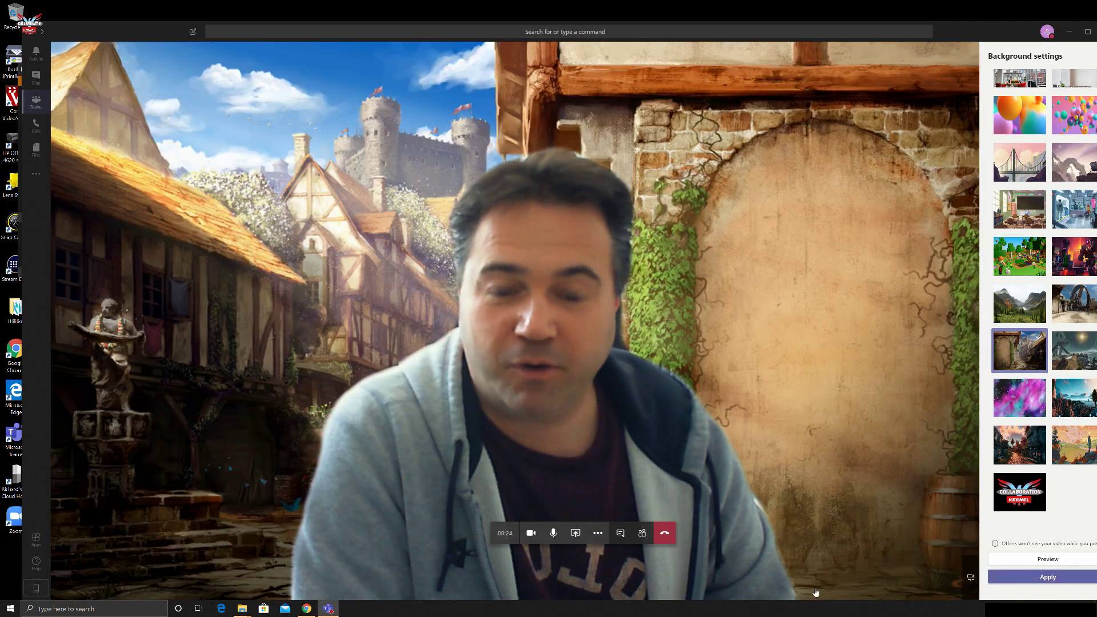
pyautogui.click(1011, 261)
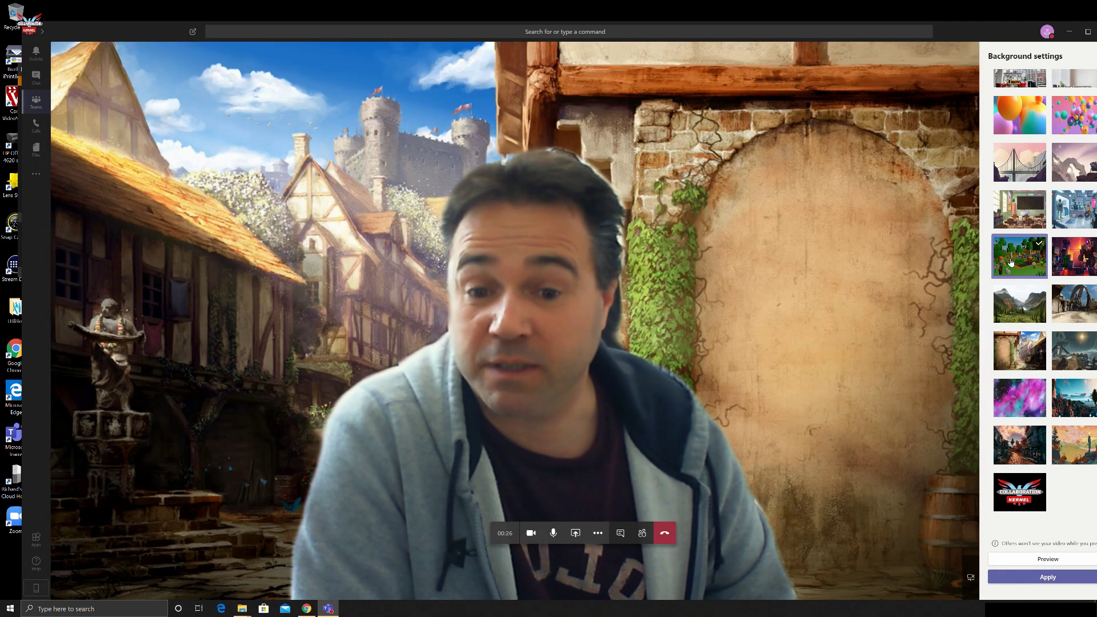